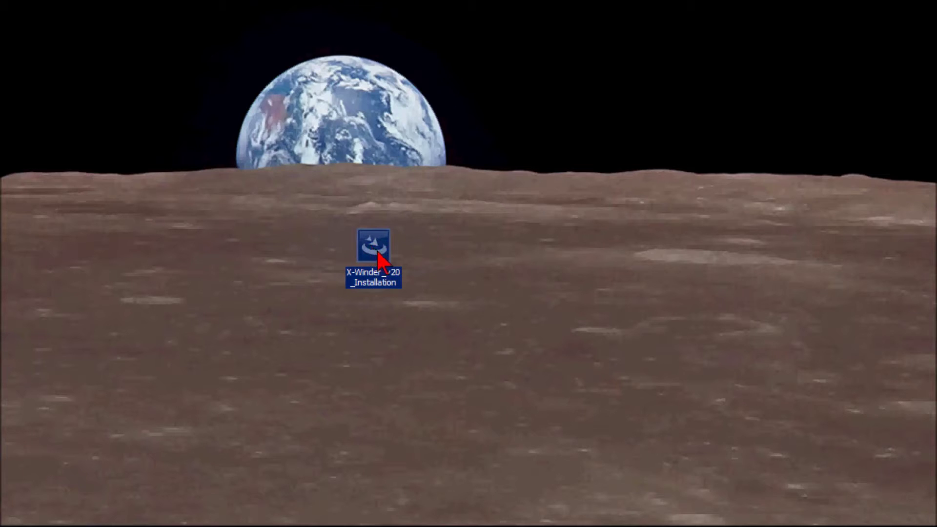
- Install X-Winder20 to the default destination folder and launch the program on finishing the installer
mouse_move(380, 250)
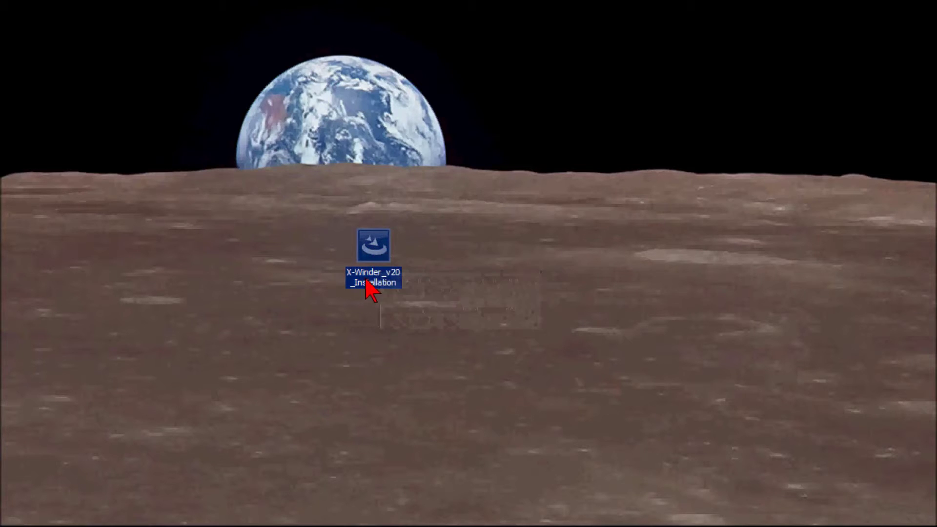
double_click(381, 249)
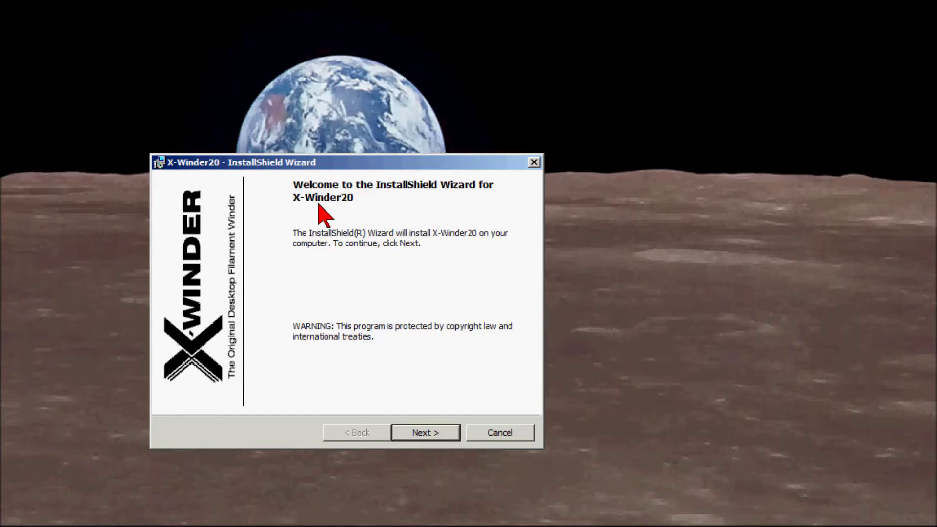
click(423, 435)
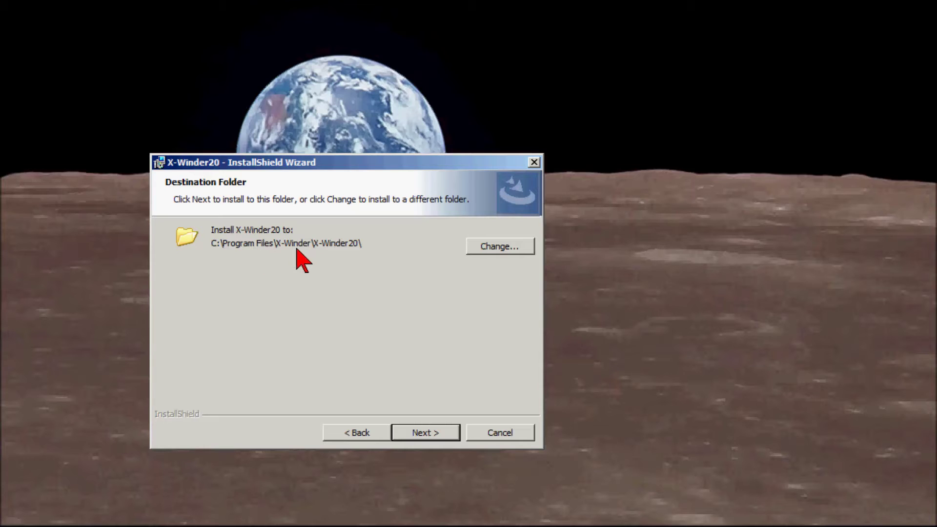
click(433, 433)
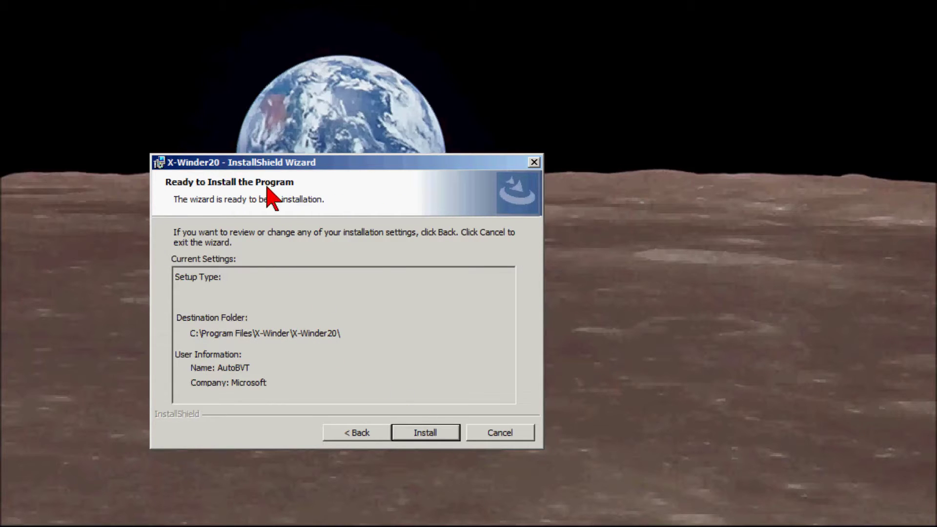
click(425, 434)
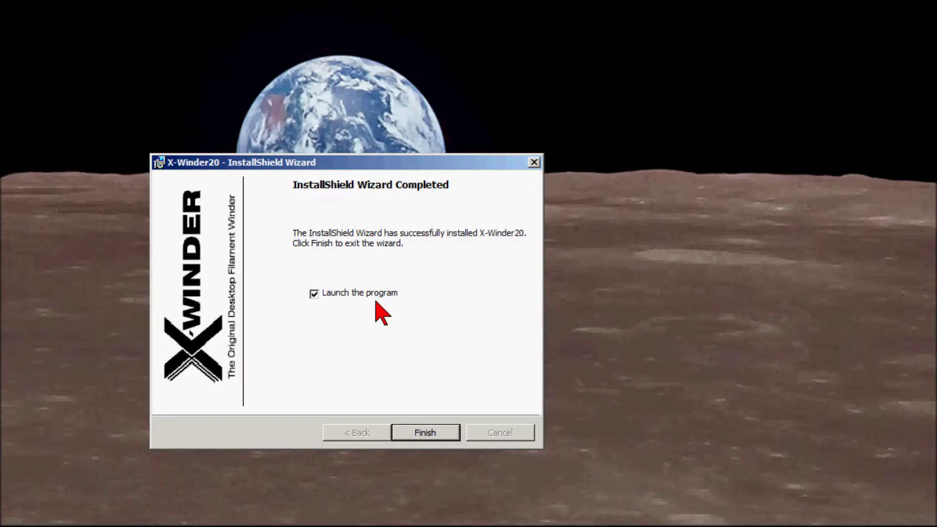
drag(97, 303, 97, 305)
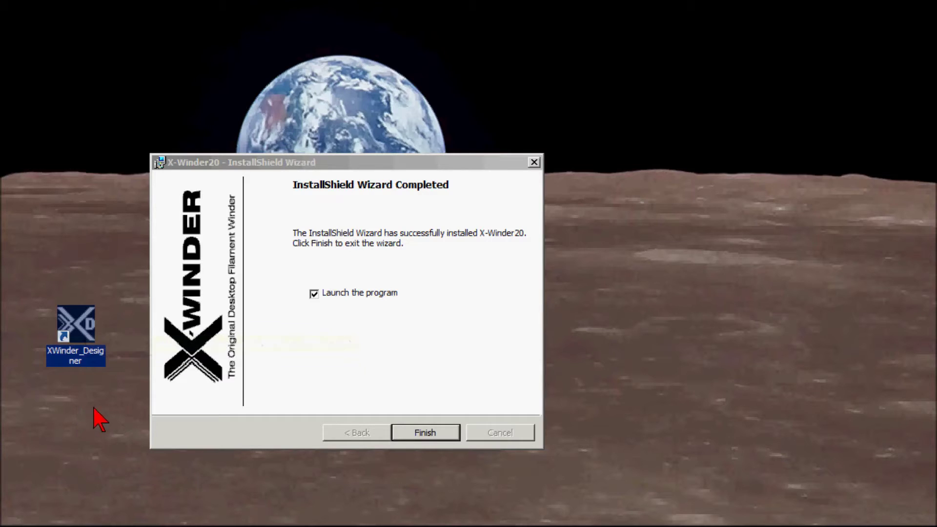
click(425, 430)
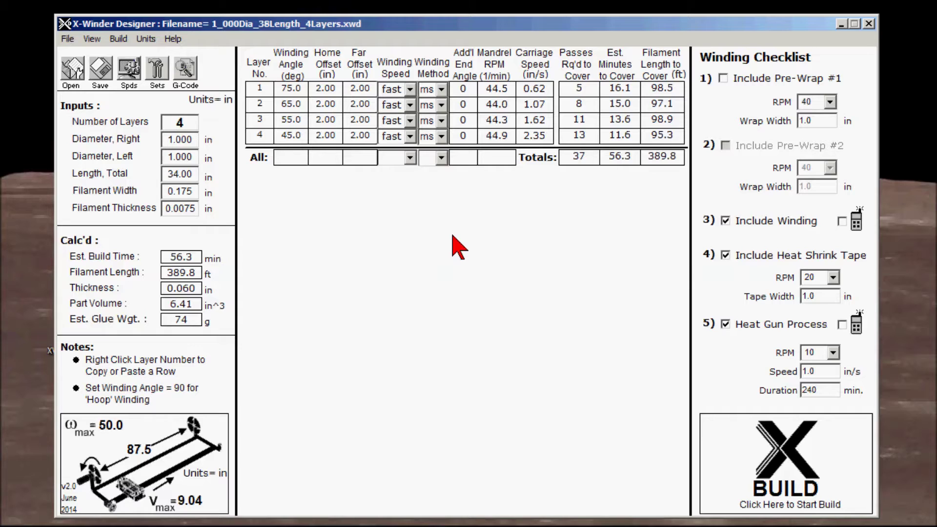
- Start the build of the four-layer winding design to bring up the Setup Wizard
click(119, 39)
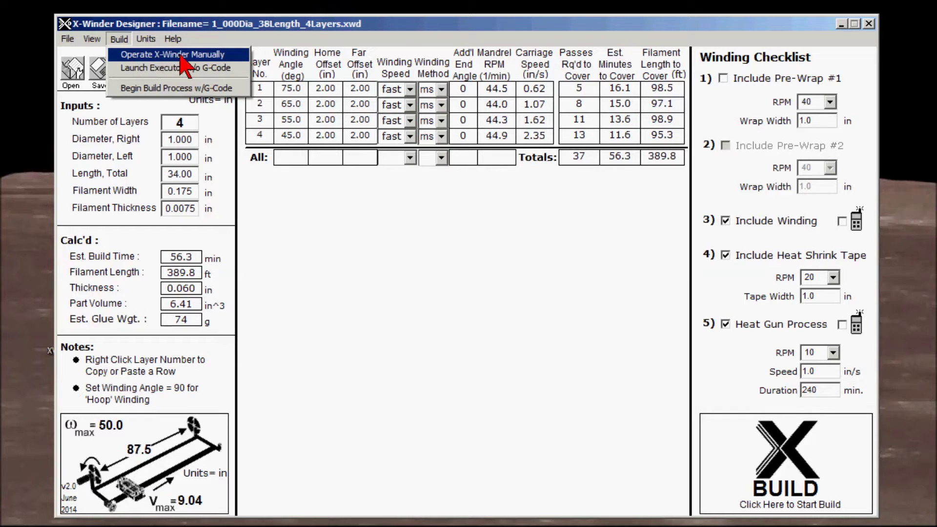
click(433, 267)
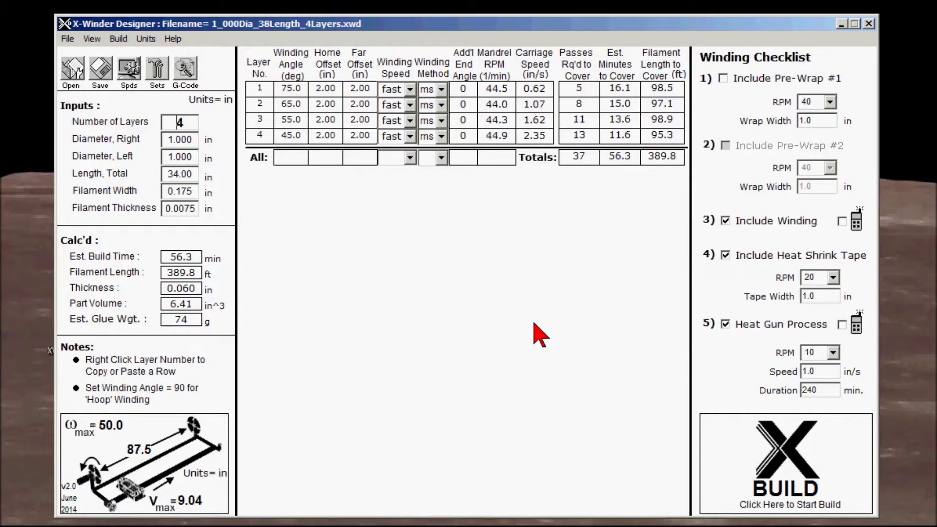
click(784, 459)
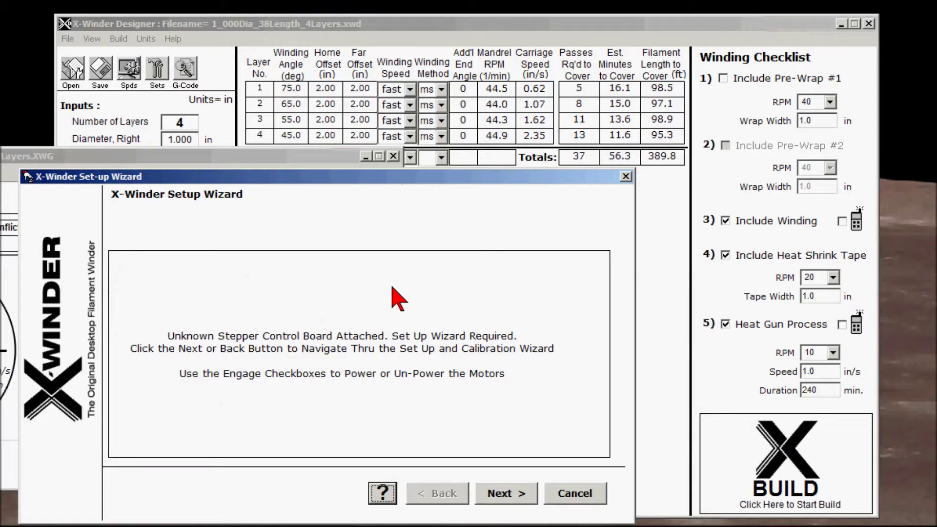
click(278, 157)
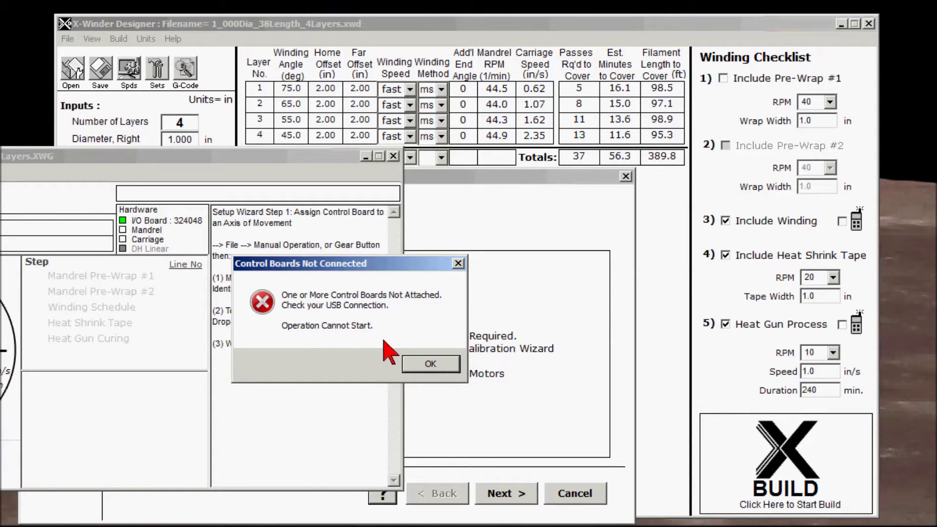
click(430, 363)
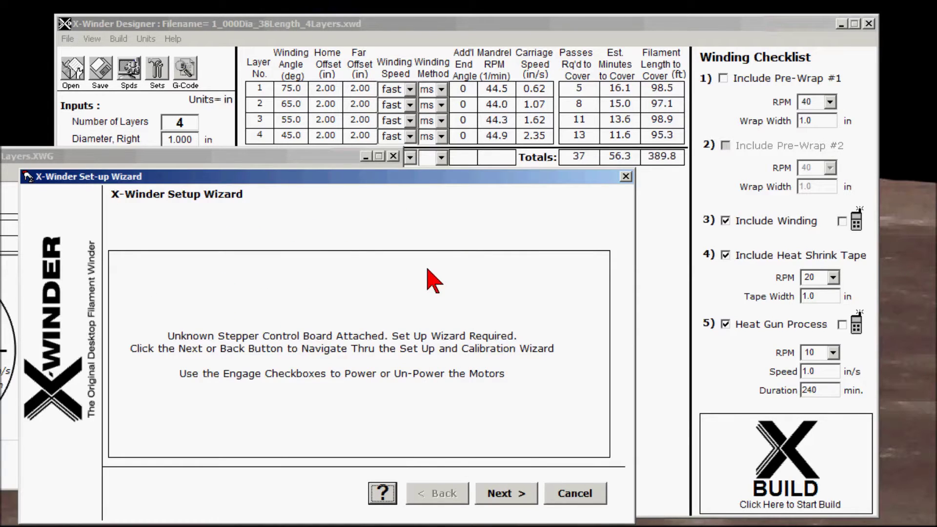
- Rearrange the Setup Wizard and Executor windows so both can be seen, and advance the wizard to the control board assignment
drag(433, 173, 486, 142)
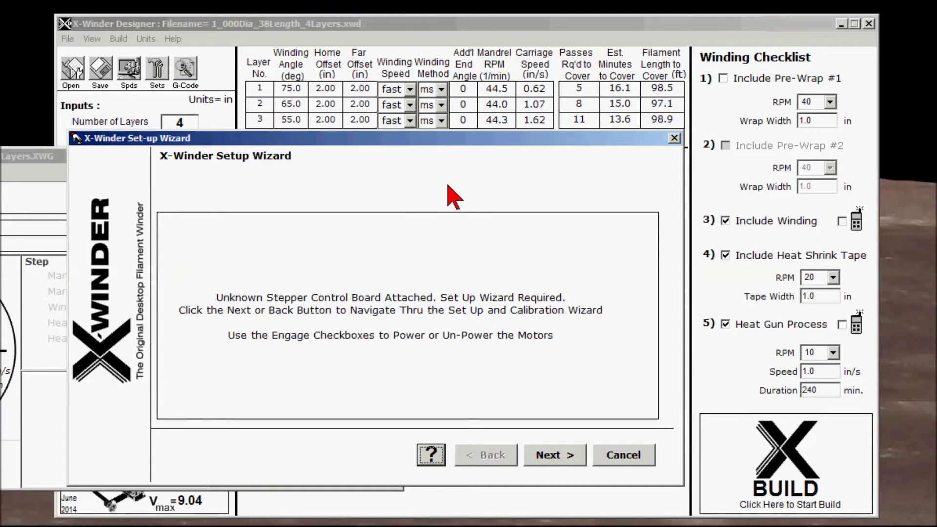
click(31, 156)
drag(31, 155, 366, 100)
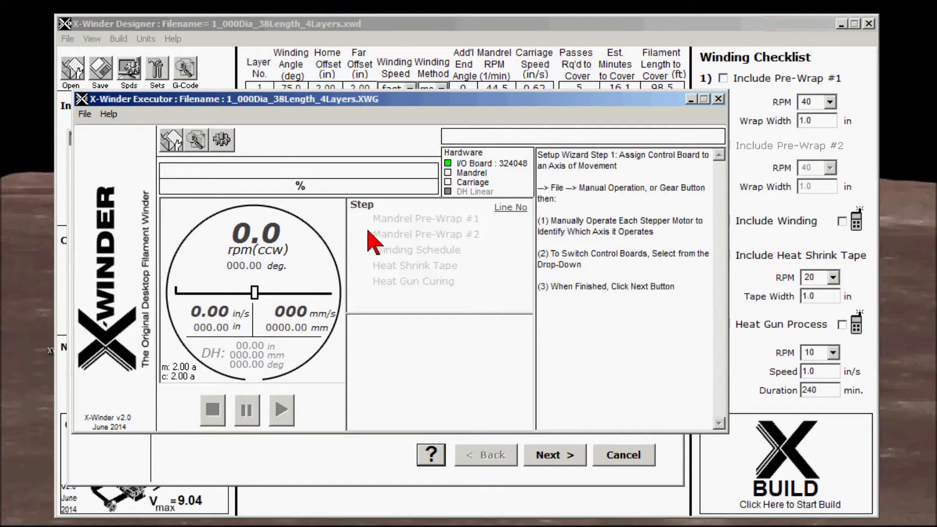
drag(445, 102, 217, 118)
click(503, 144)
drag(493, 142, 529, 99)
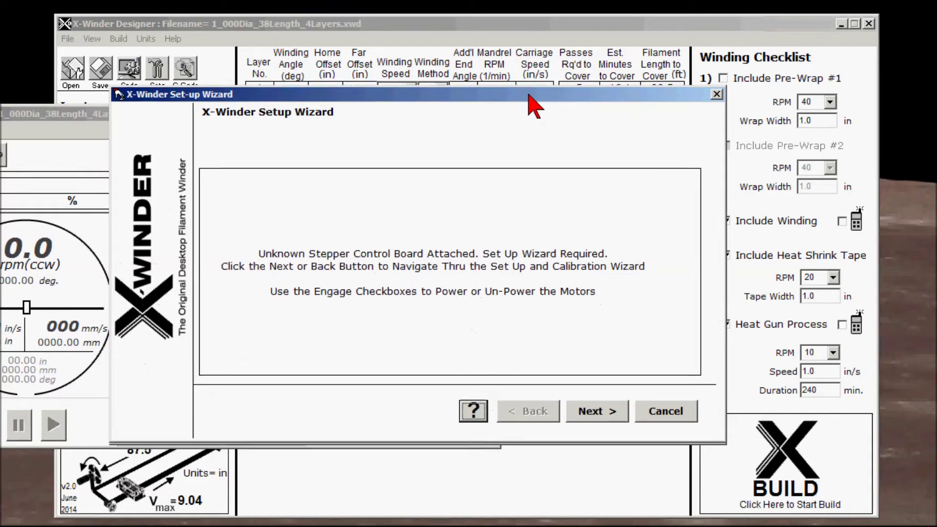
click(587, 414)
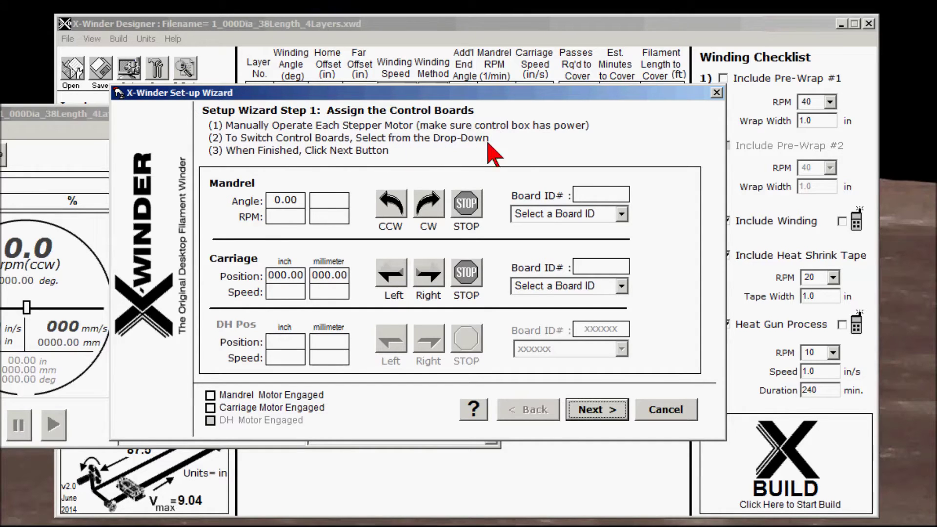
- Try board 345124 for the mandrel and test it by rotating the motor counter-clockwise, ending with a stop
click(622, 213)
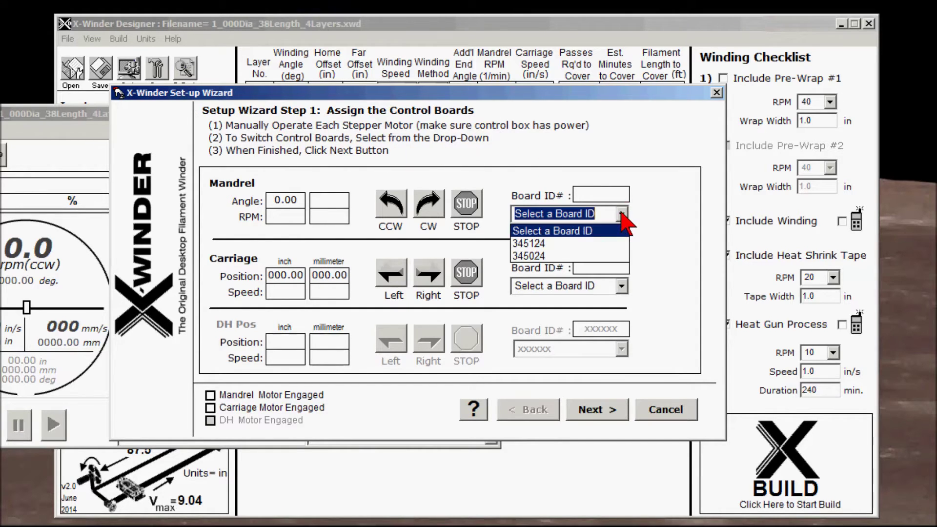
click(530, 244)
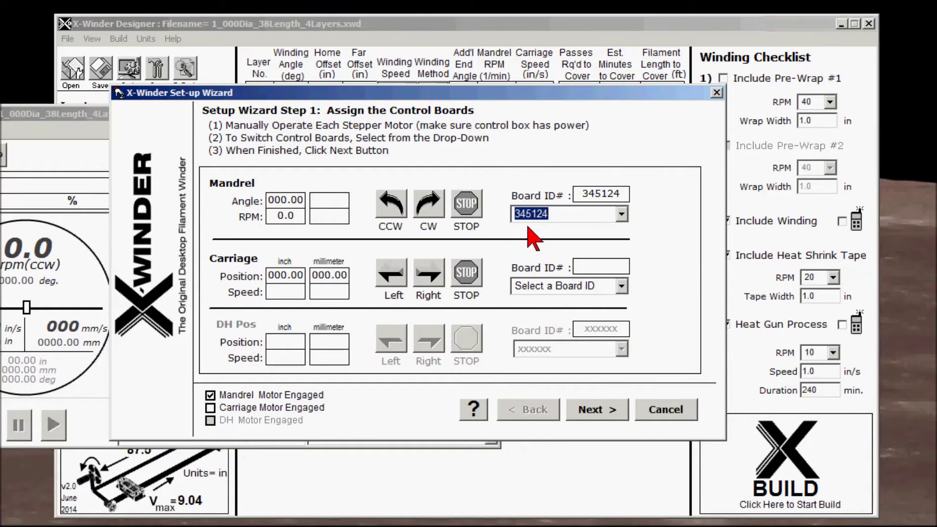
click(391, 207)
click(391, 208)
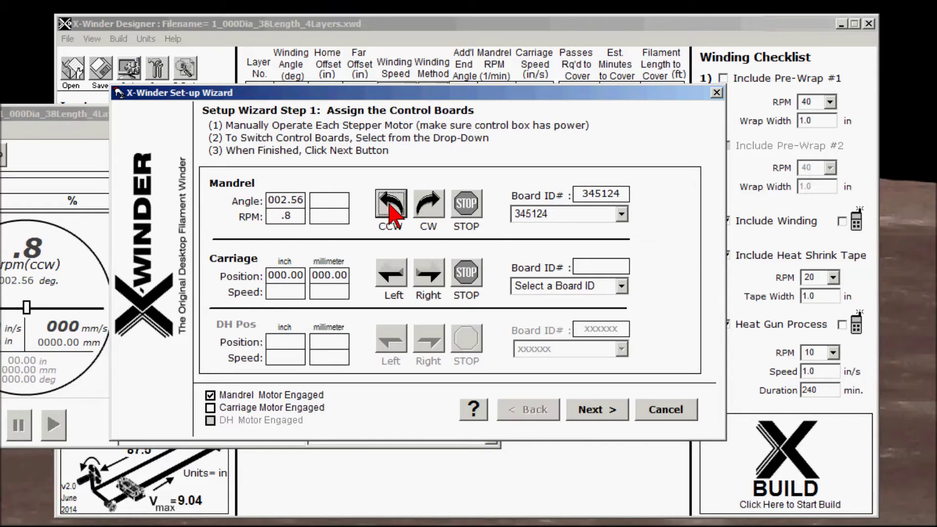
click(391, 207)
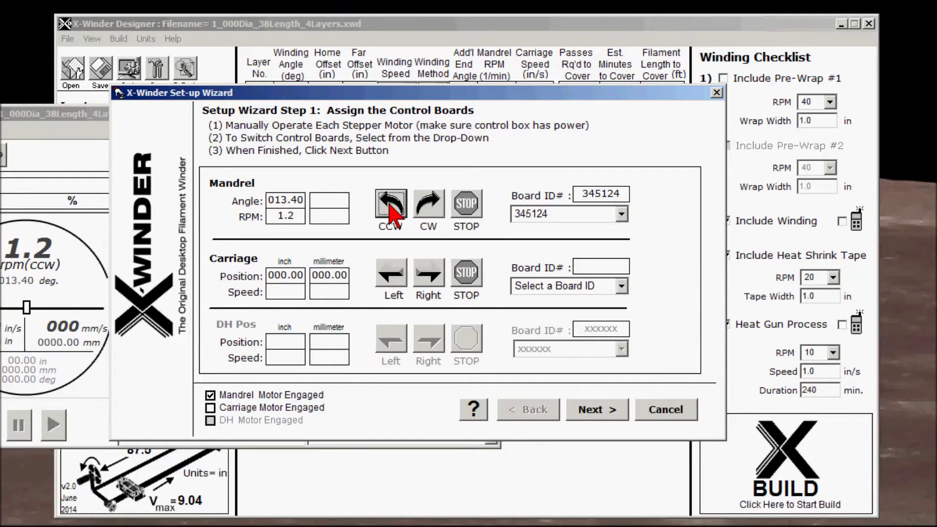
click(467, 205)
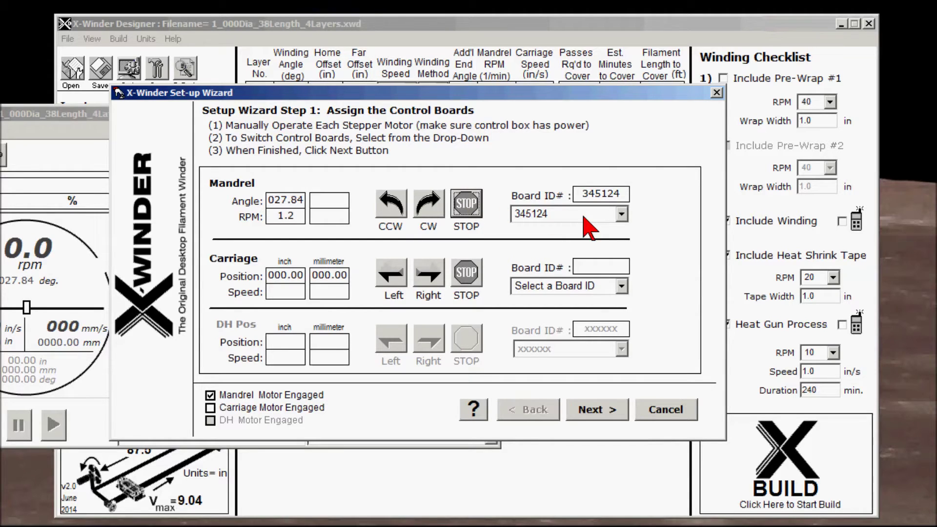
- Assign board 345024 to the mandrel and test it by rotating the motor counter-clockwise
click(621, 215)
click(542, 256)
click(393, 210)
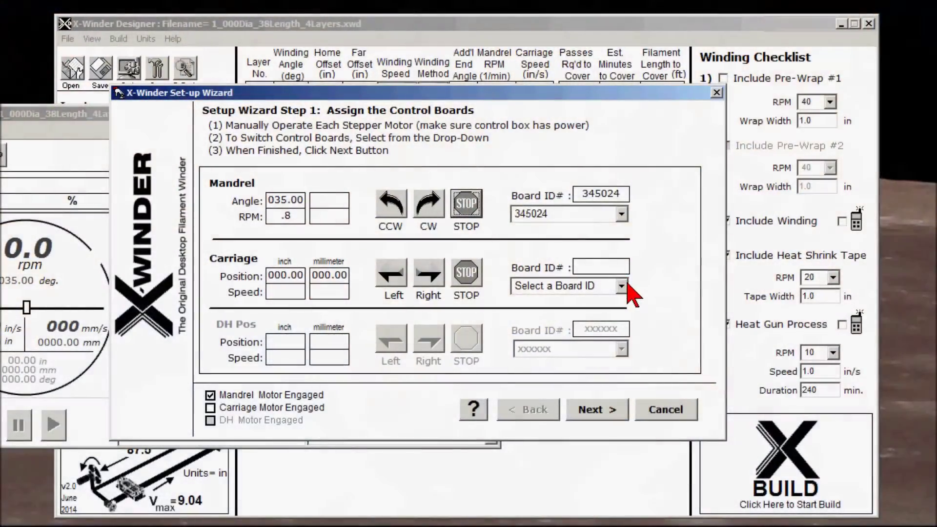
- Assign board 345124 to the carriage, test it with a short move to the right, and continue to the gearing ratio step
click(621, 287)
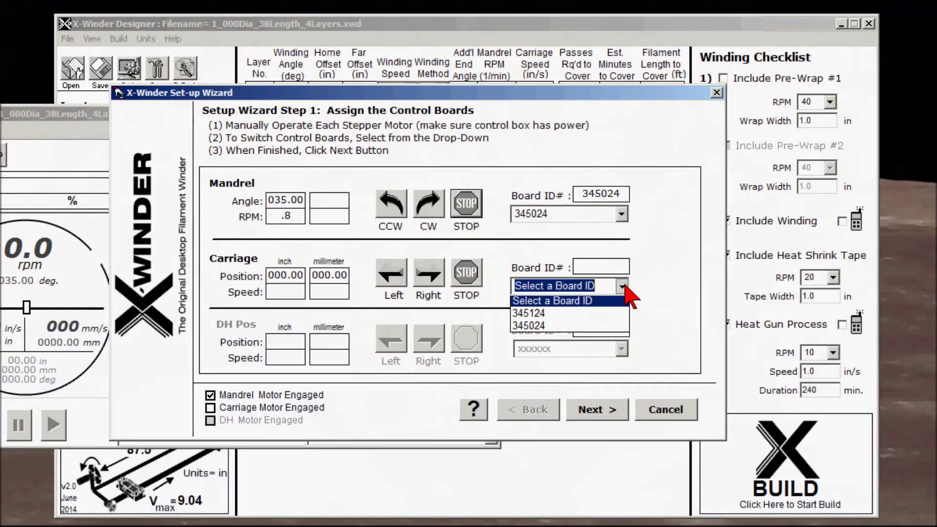
click(546, 316)
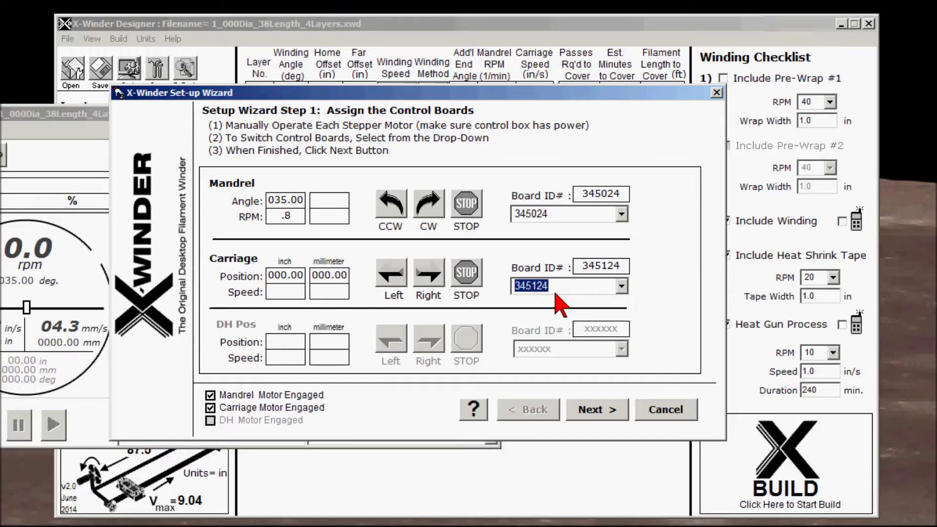
click(430, 277)
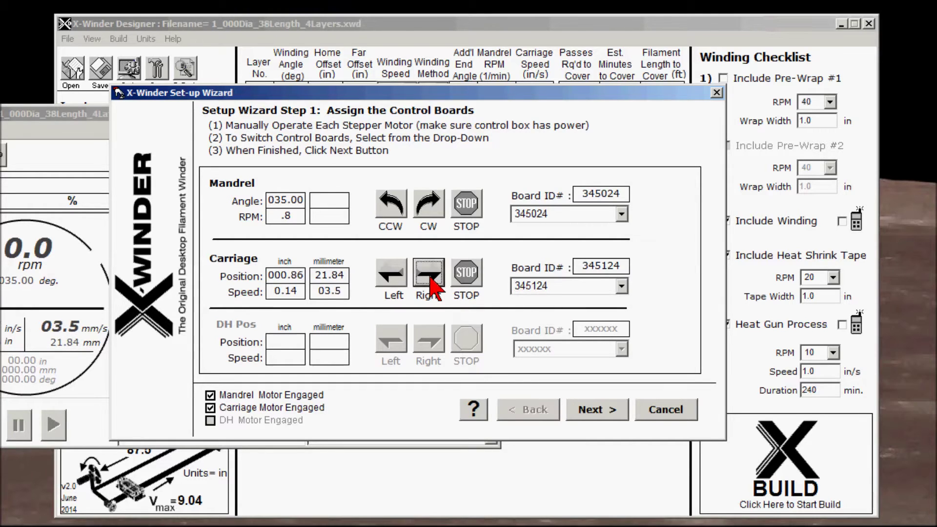
click(466, 275)
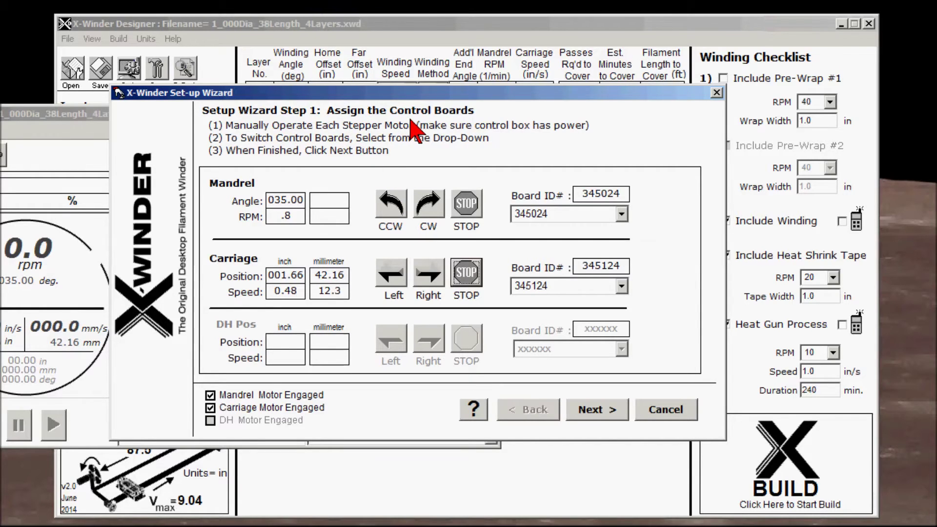
click(590, 413)
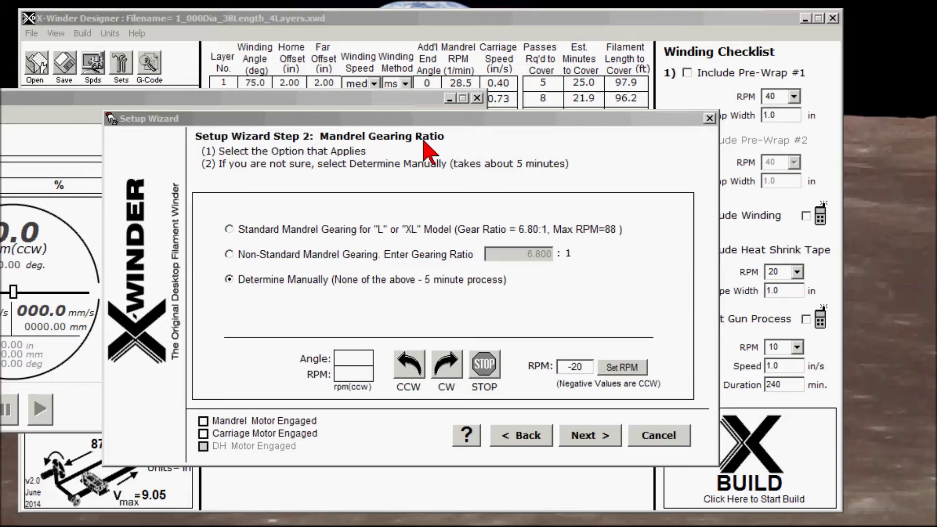
click(284, 233)
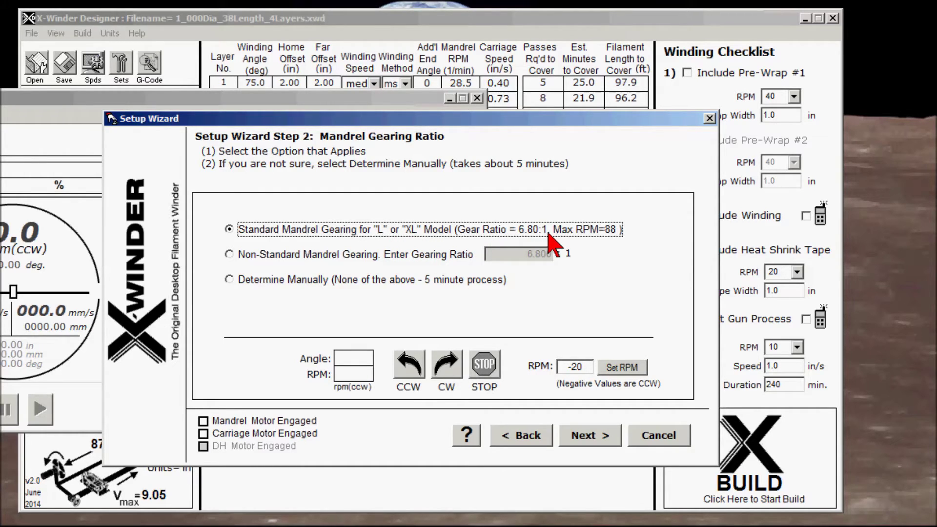
click(319, 265)
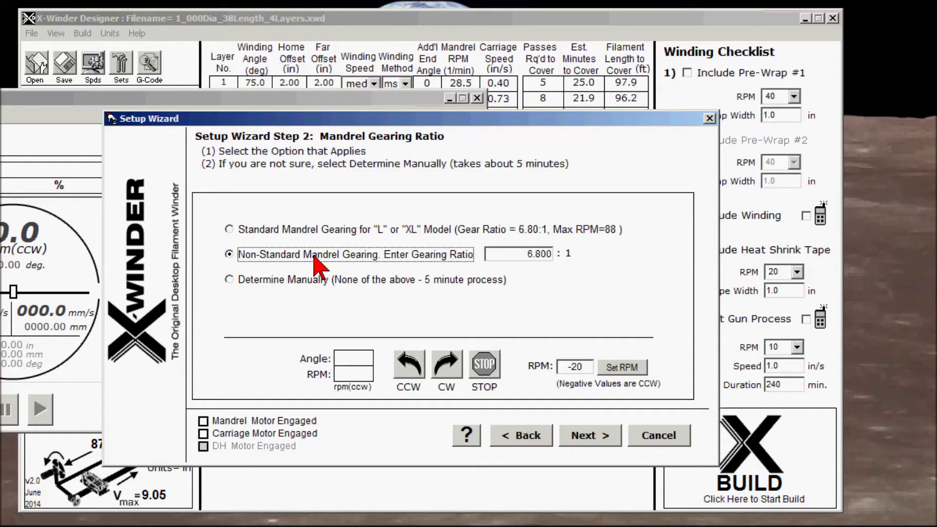
drag(498, 254, 585, 255)
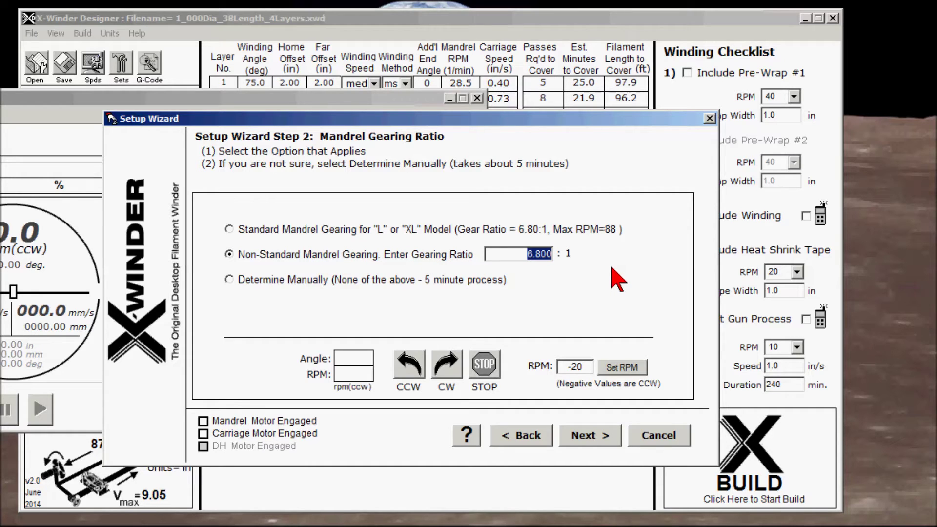
- Choose to determine the mandrel gearing ratio manually and continue to the mandrel calibration
click(311, 281)
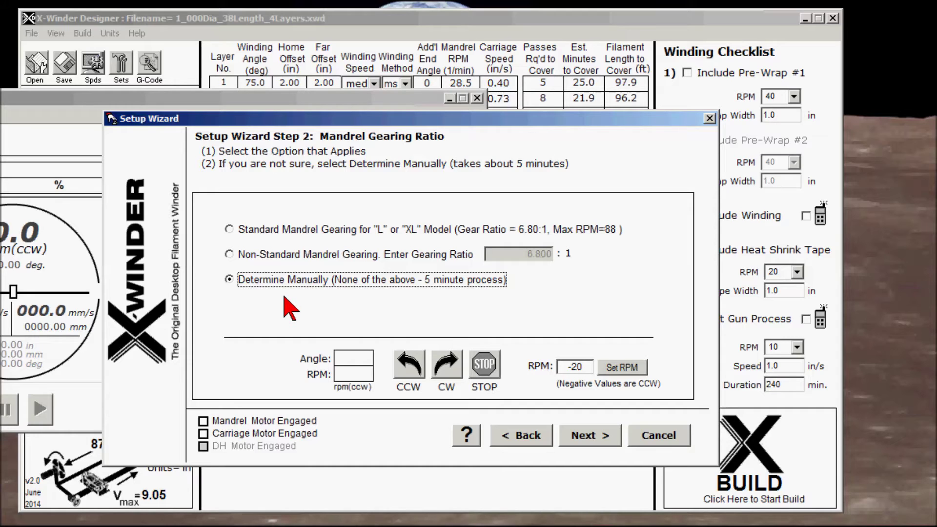
click(589, 436)
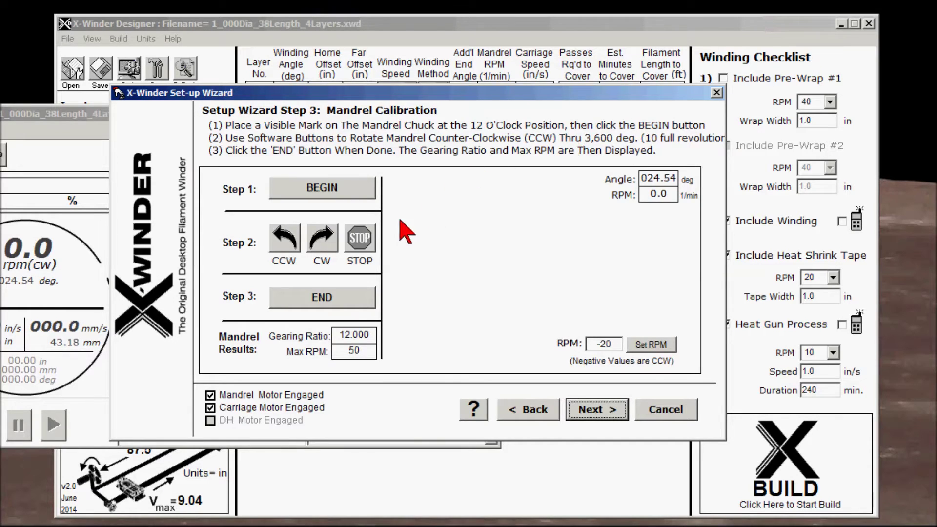
- Rotate the mandrel clockwise and counter-clockwise in short moves, stopping it with the chuck's mark at the 12 o'clock position
click(321, 238)
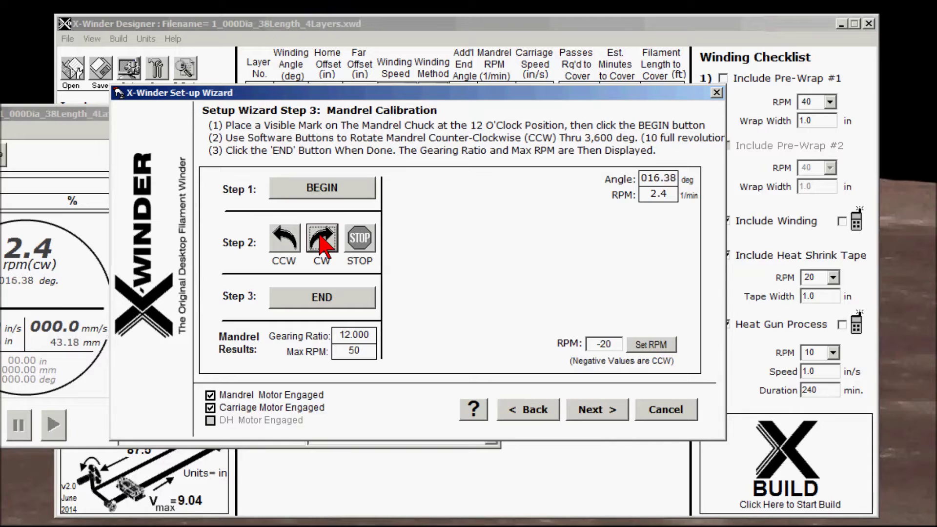
click(364, 240)
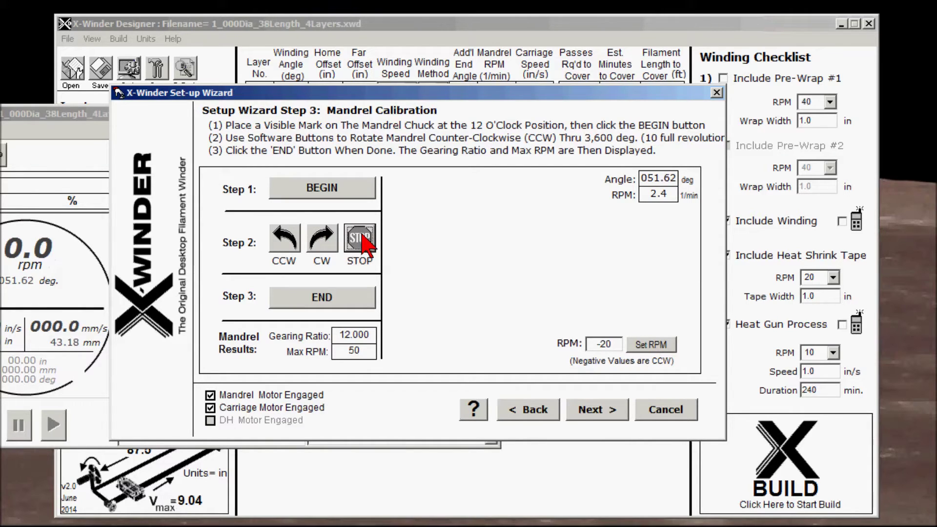
click(283, 240)
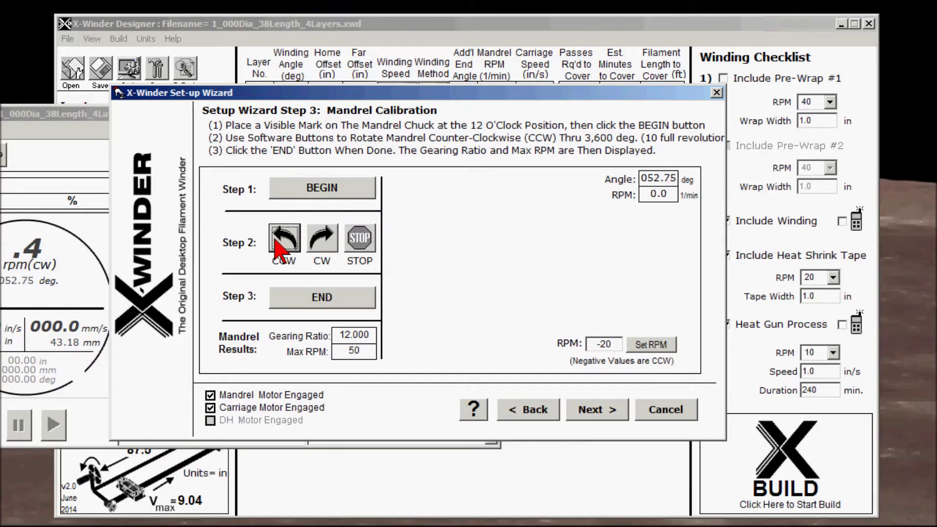
click(361, 246)
click(323, 244)
click(362, 244)
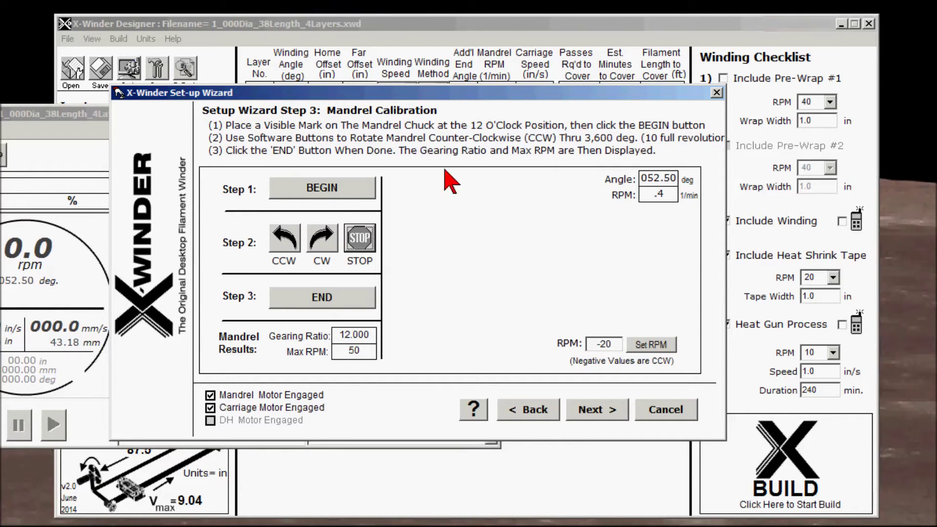
- Begin the mandrel calibration and rotate counter-clockwise through ten full revolutions, adjusting in both directions until the mark stops at 12 o'clock
click(333, 198)
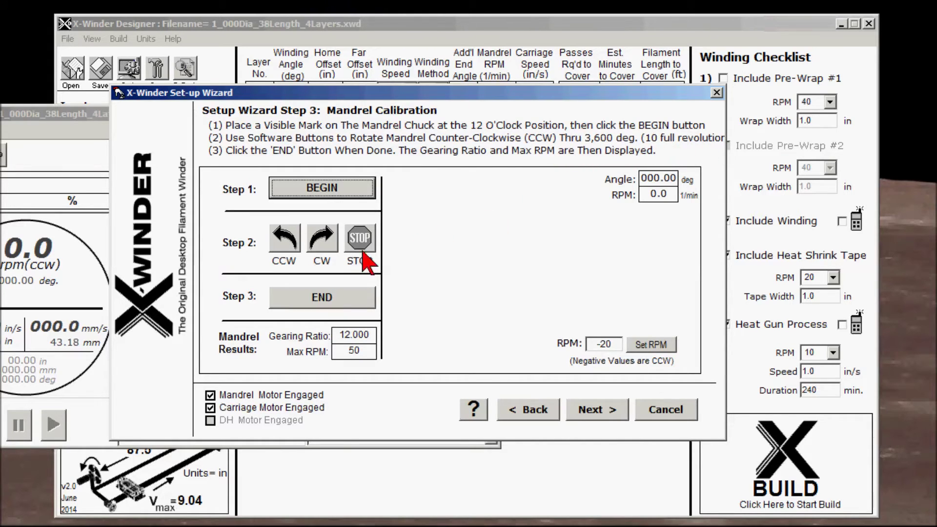
click(285, 242)
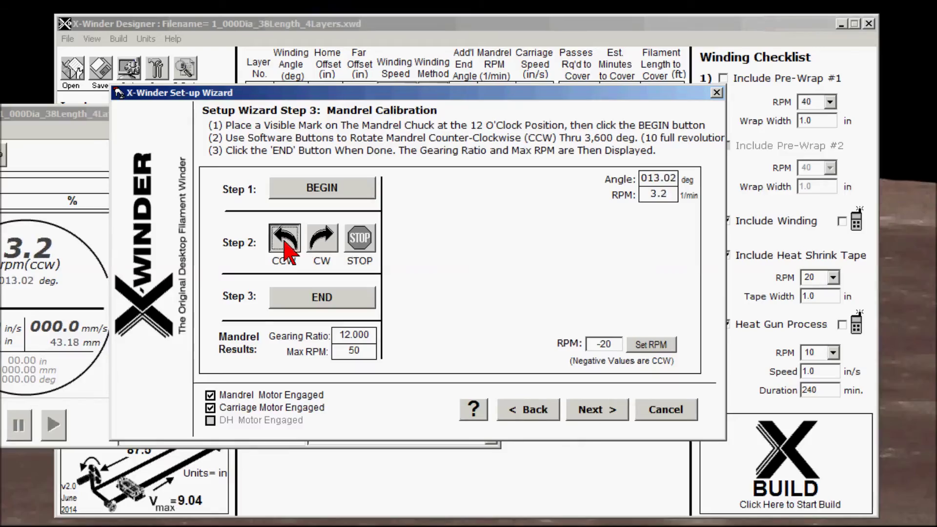
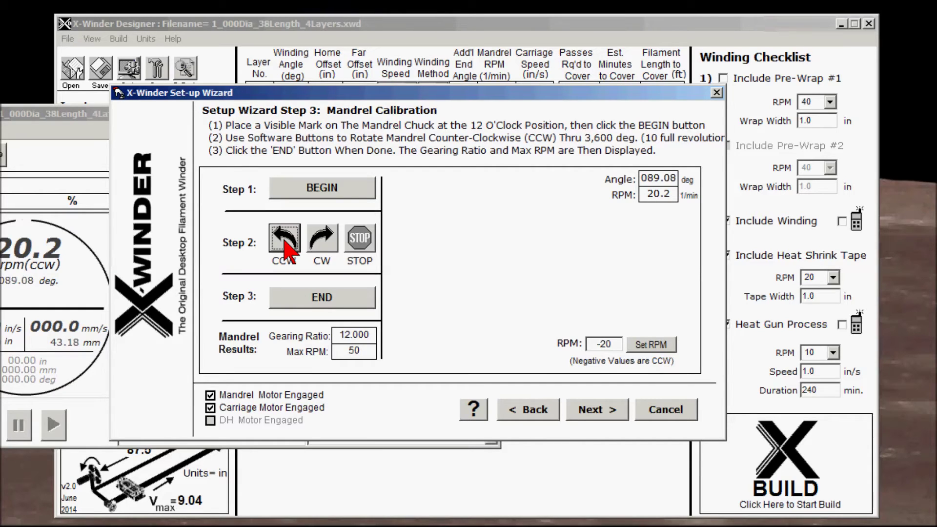
click(320, 245)
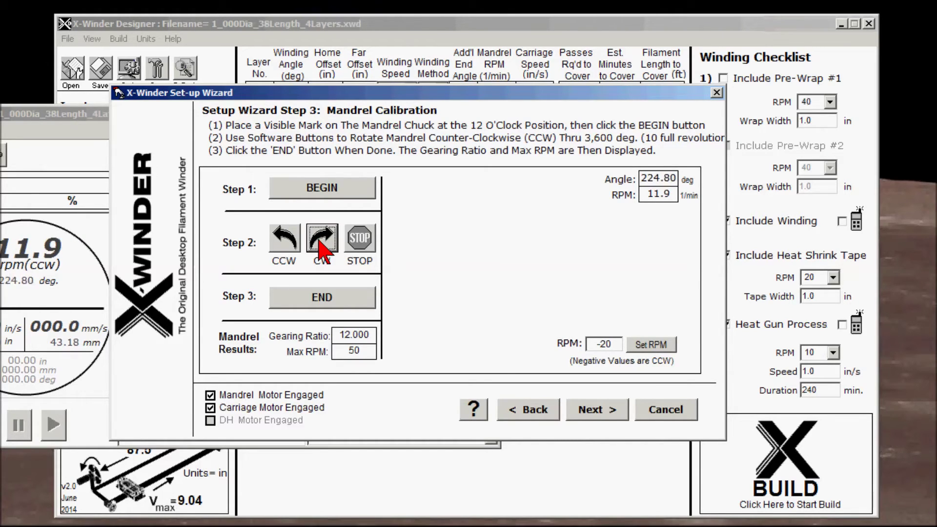
click(360, 238)
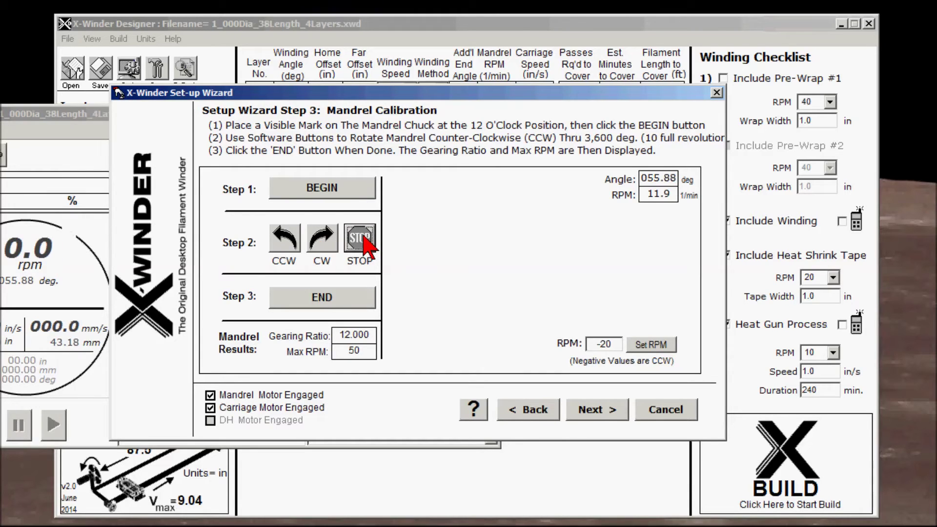
click(325, 242)
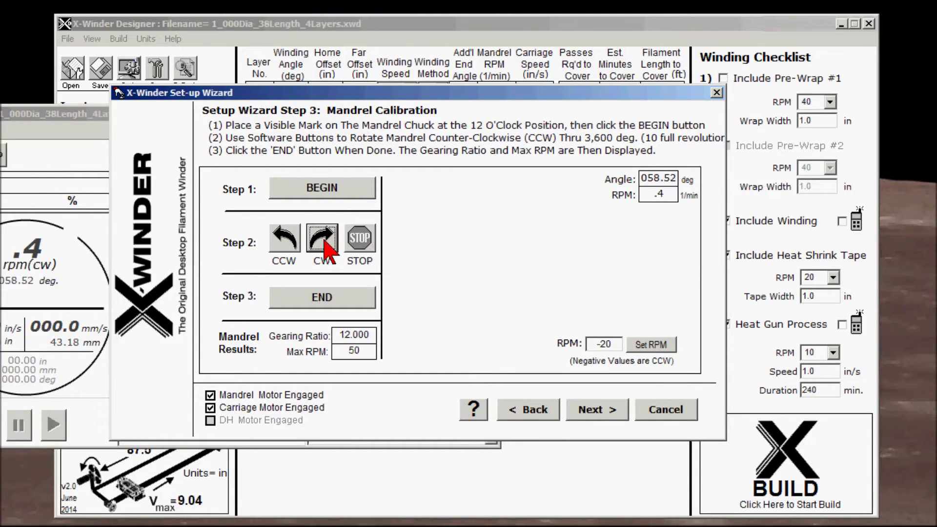
click(292, 241)
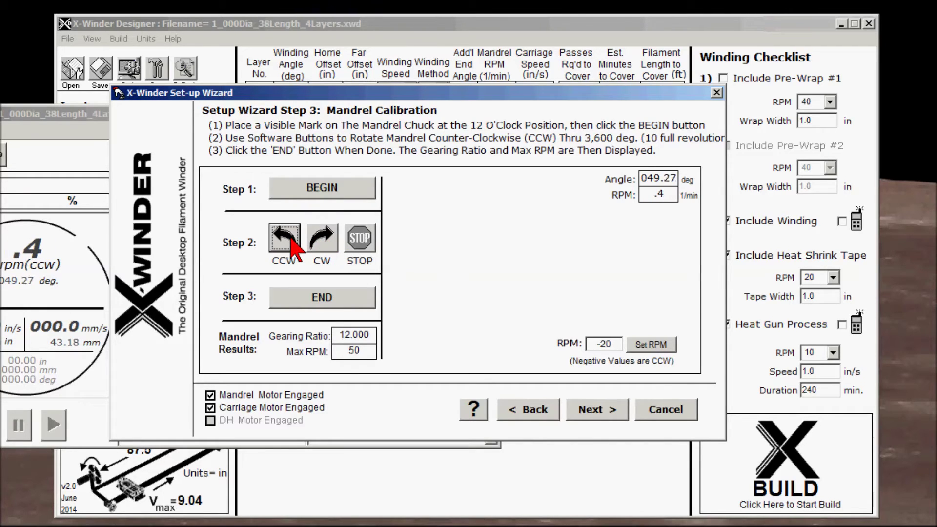
click(358, 238)
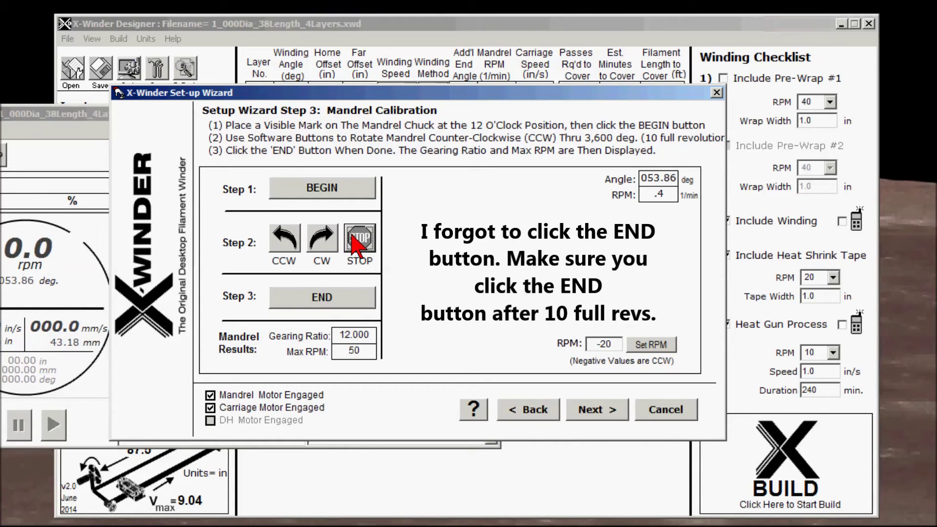
- Check the mandrel's gearing ratio and maximum RPM, and continue to the carriage calibration
click(341, 336)
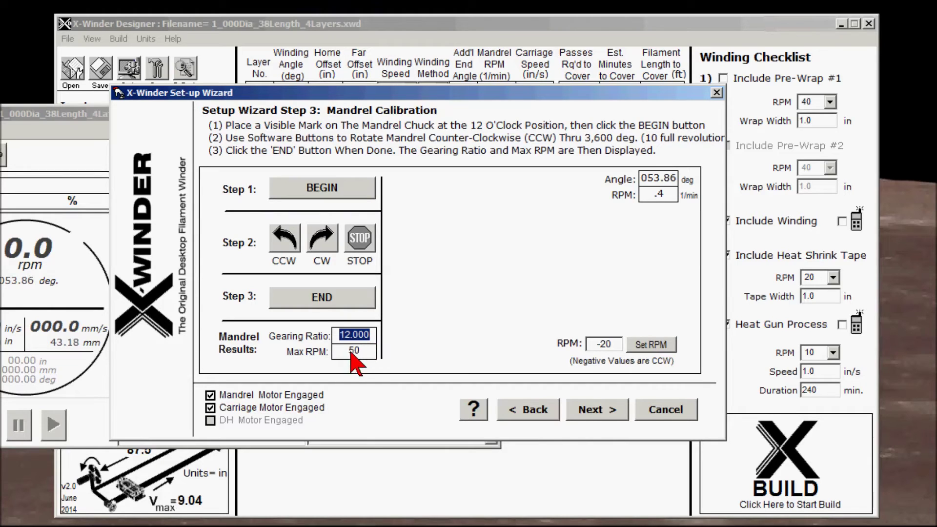
click(367, 353)
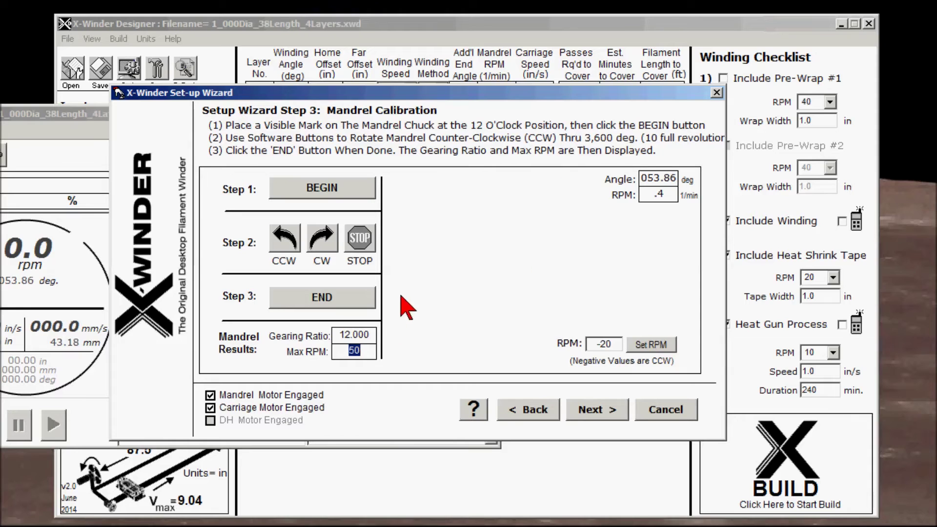
drag(341, 336, 379, 339)
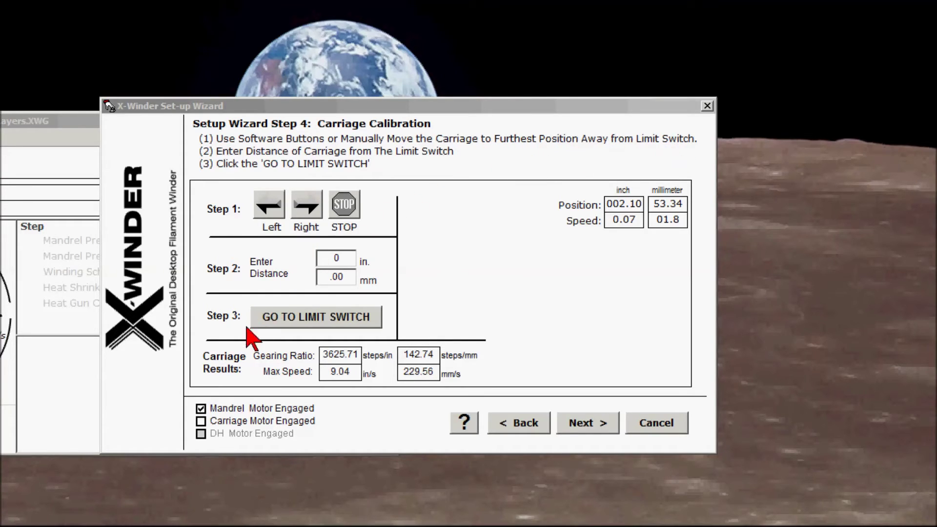
- Disengage the carriage motor for manual positioning and calibrate the carriage using a distance of 87.75 in from the limit switch
click(202, 422)
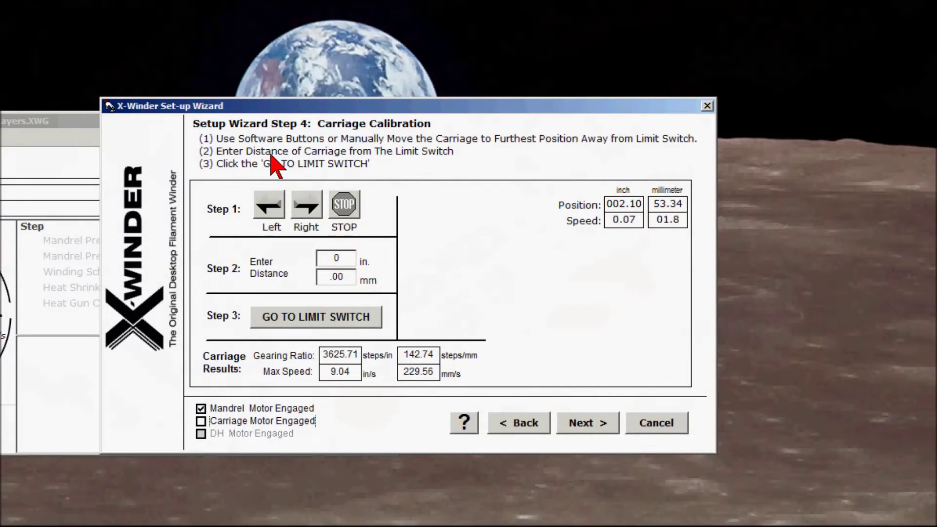
double_click(350, 258)
text(87.75)
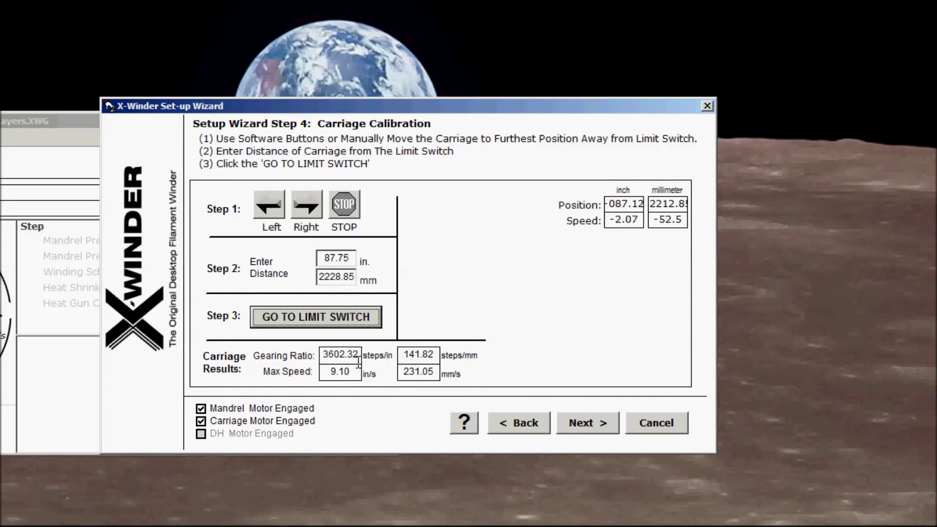
- Check the carriage's gearing ratio and maximum speed in inches, and continue to the wizard's final step
drag(324, 355, 365, 356)
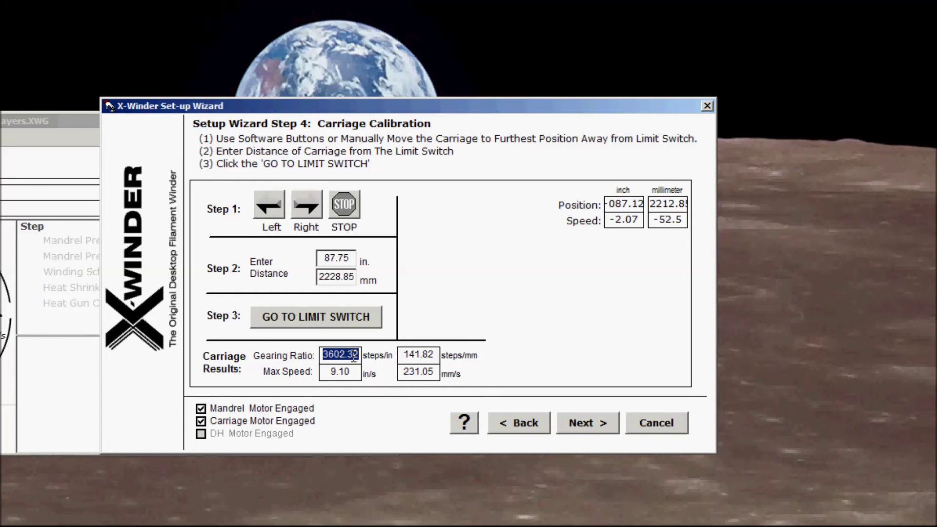
drag(328, 372, 362, 375)
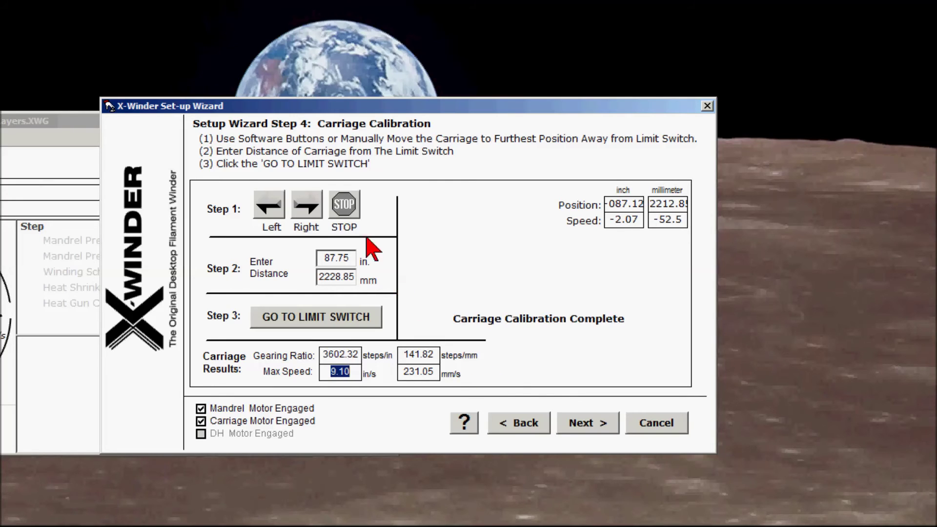
click(575, 424)
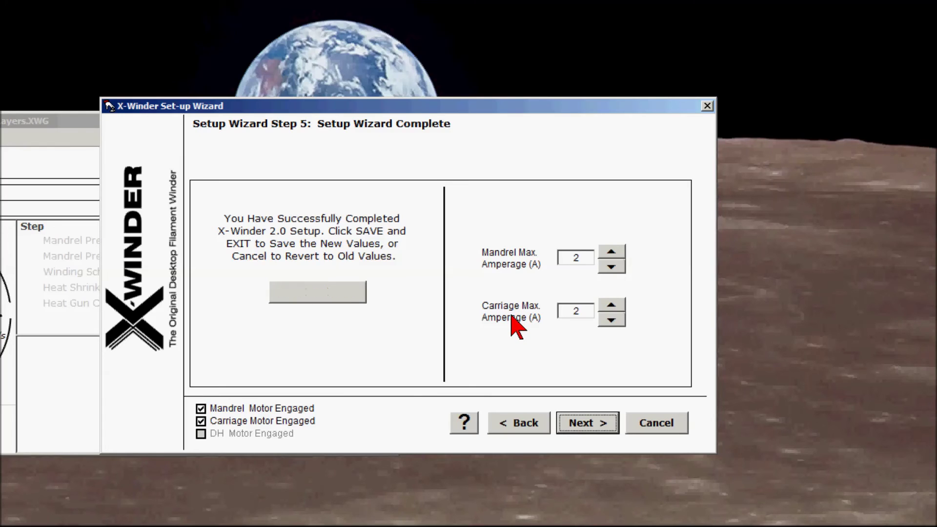
- Set the mandrel and carriage maximum amperage to 2.00 A each, and save the new setup values and exit the wizard
click(614, 251)
click(615, 266)
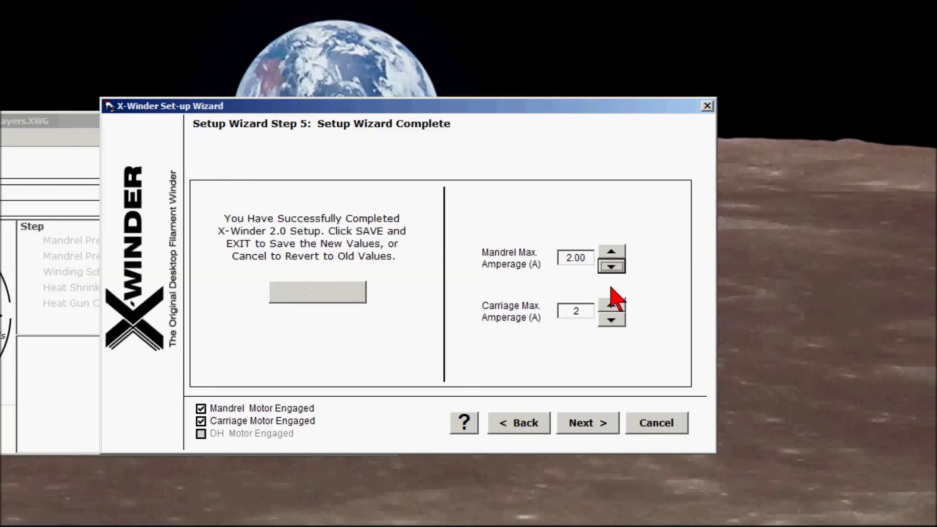
click(611, 306)
click(611, 319)
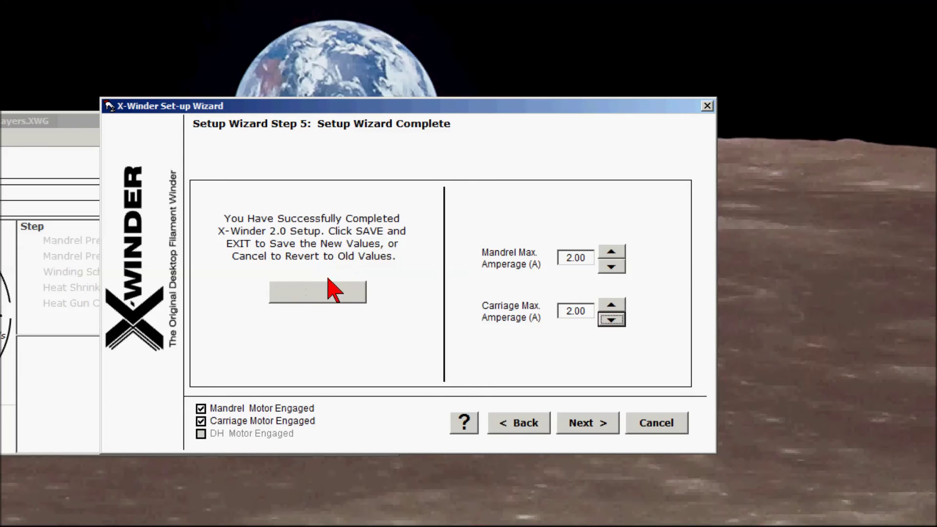
click(324, 295)
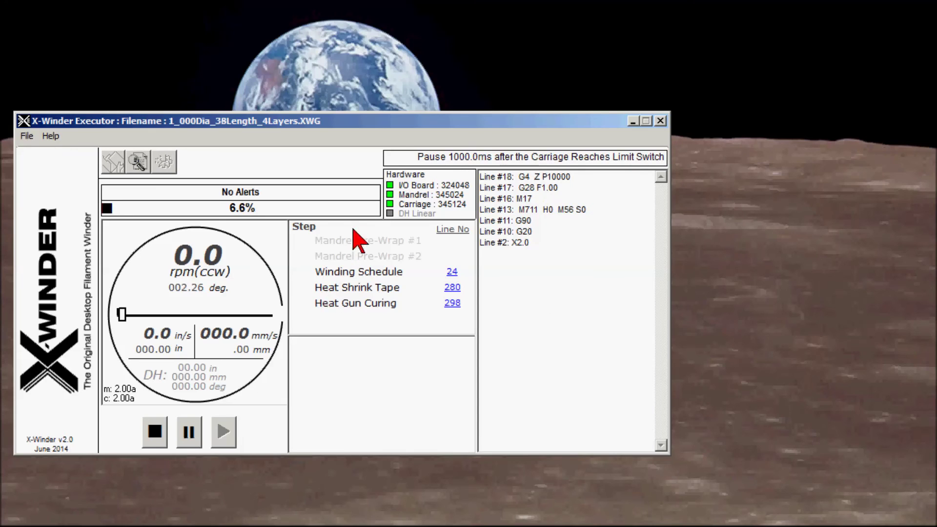
drag(410, 127, 499, 120)
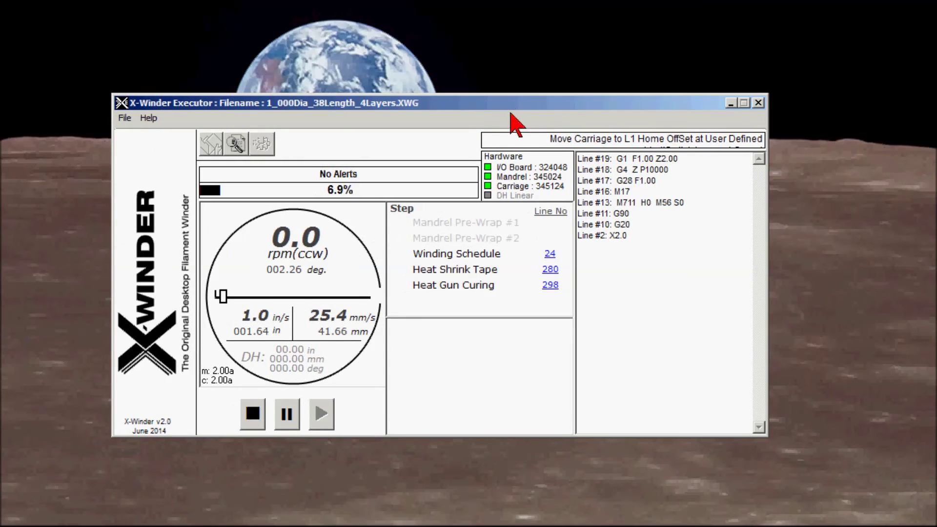